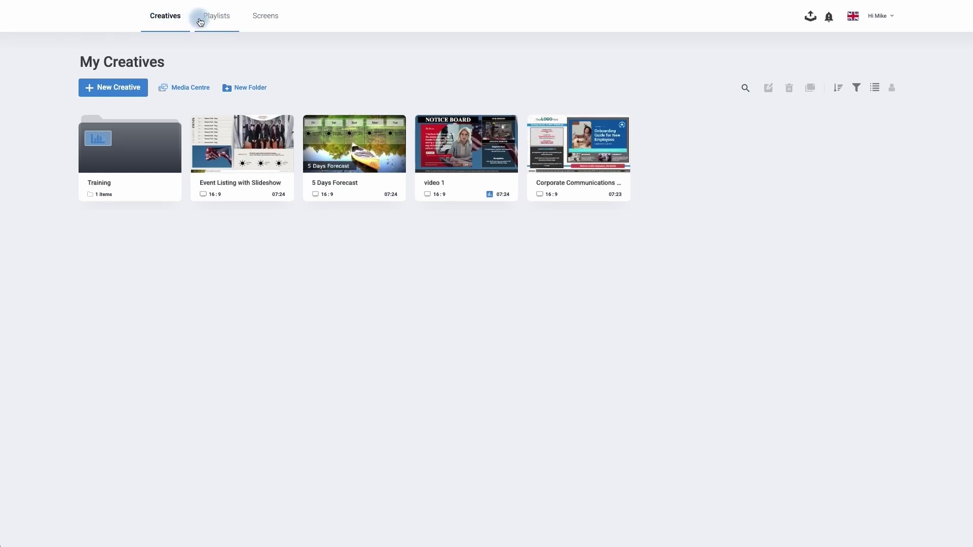
# Switch to My Playlists to see the Demo Playlist of 3 creatives, 03:25.
pyautogui.click(215, 21)
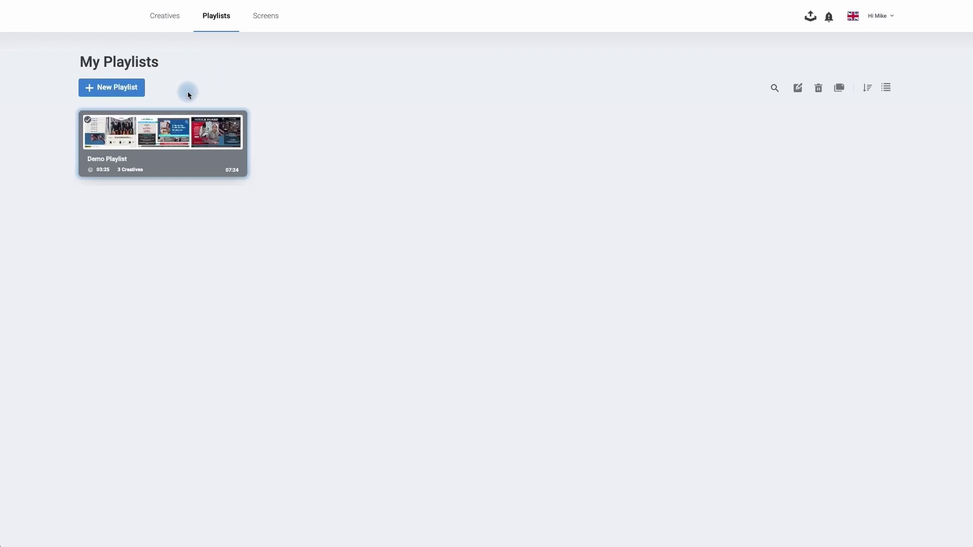
pyautogui.moveTo(174, 118)
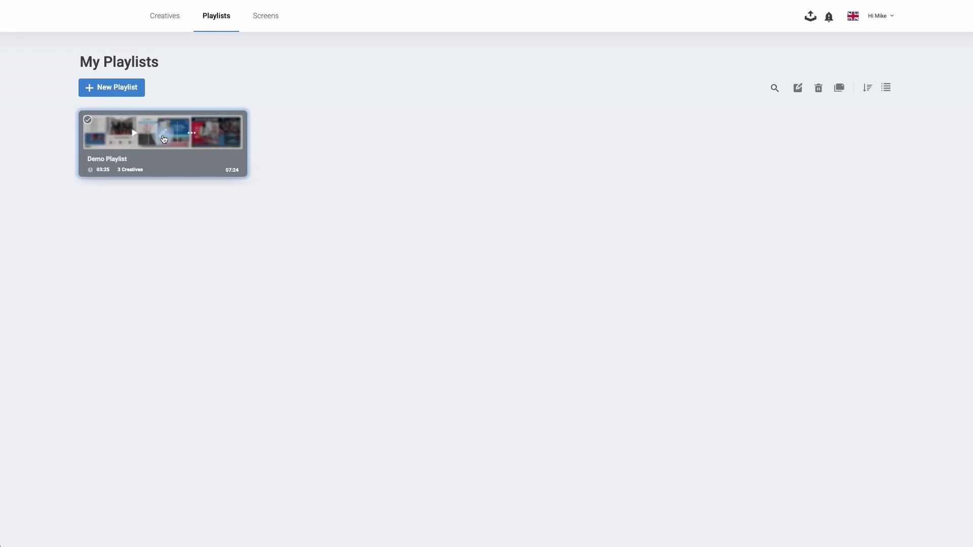
# Start a new playlist and rename it from 'Untitled Playlist' to 'Training video'.
pyautogui.click(120, 95)
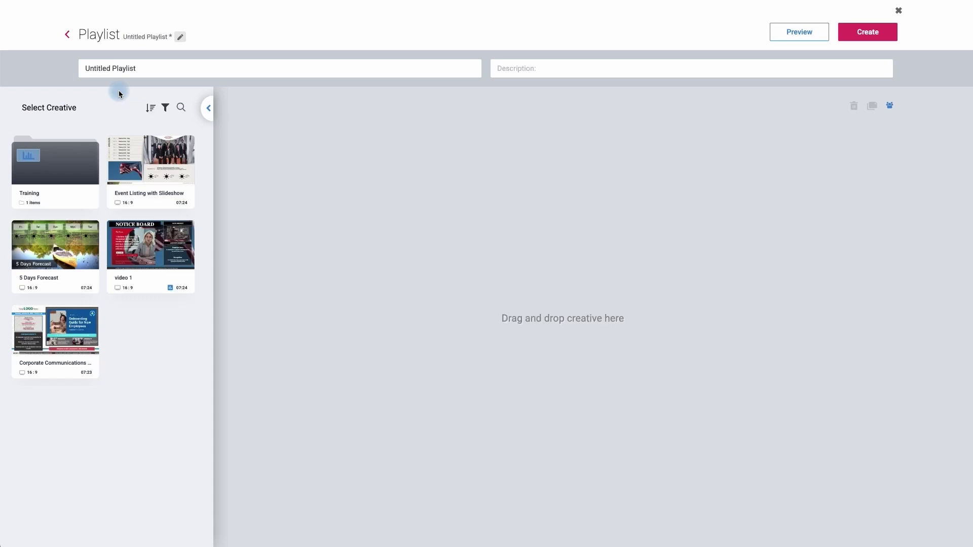
pyautogui.click(126, 71)
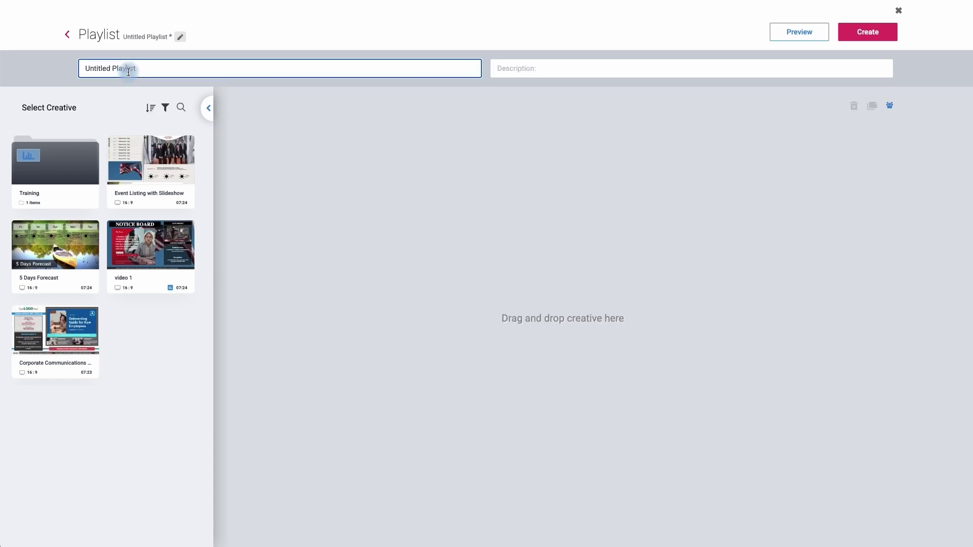
pyautogui.moveTo(141, 68); pyautogui.dragTo(74, 70)
pyautogui.press('BackSpace')
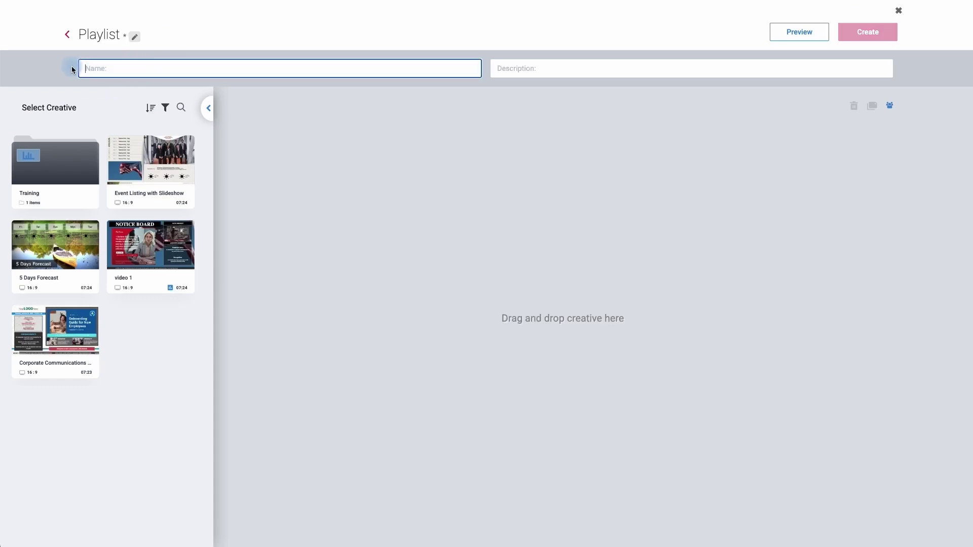
pyautogui.write('Training video')
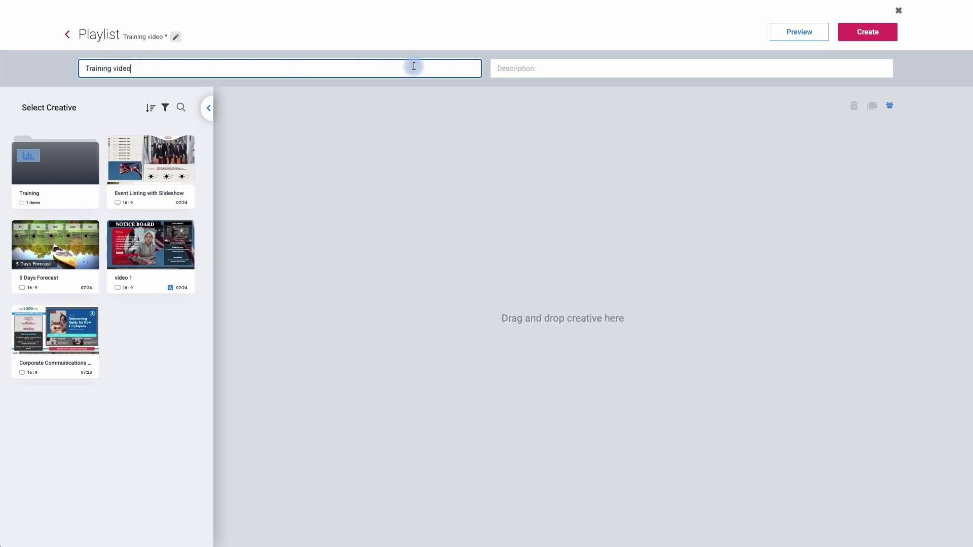
pyautogui.click(504, 68)
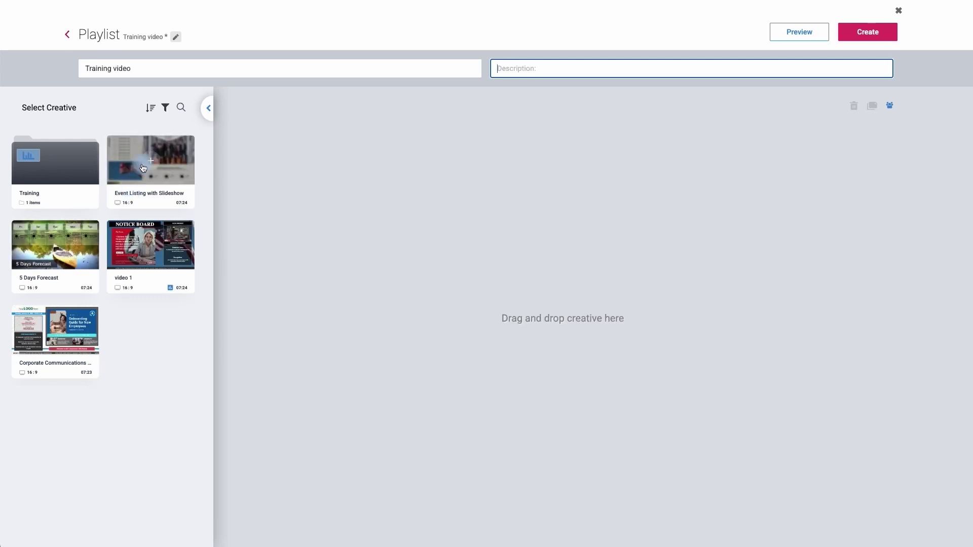
# Add video 1, Event Listing with Slideshow, 5 Days Forecast and Corporate Communications to the playlist.
pyautogui.click(152, 249)
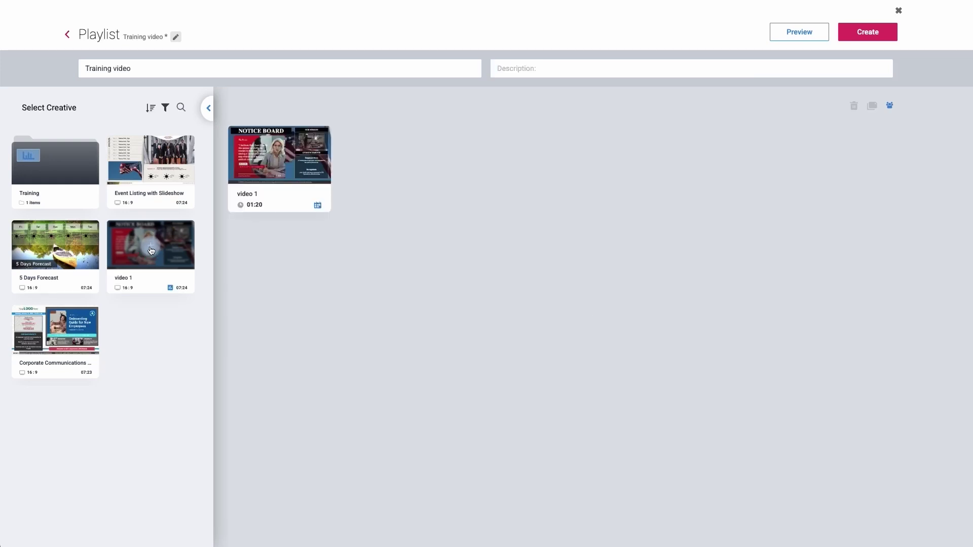
pyautogui.click(152, 170)
pyautogui.click(63, 260)
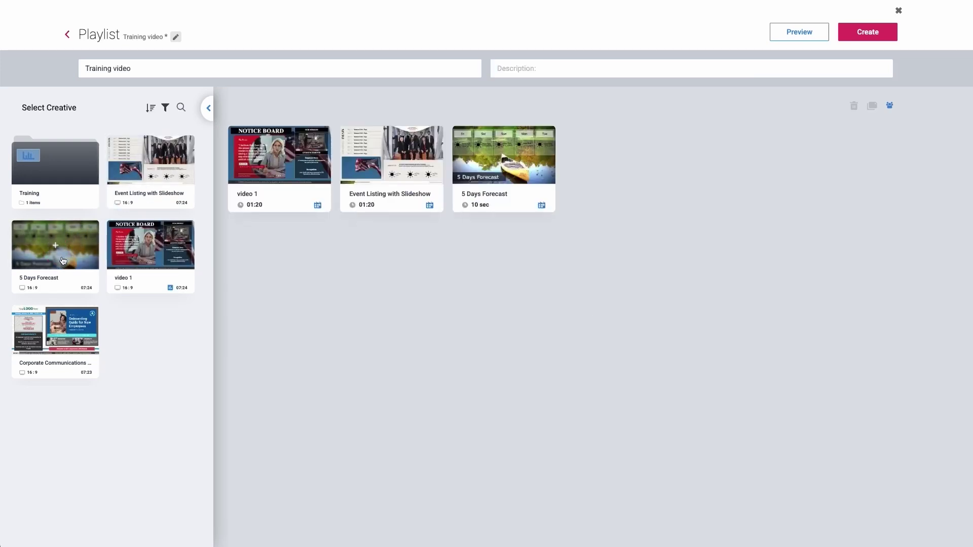
pyautogui.click(57, 332)
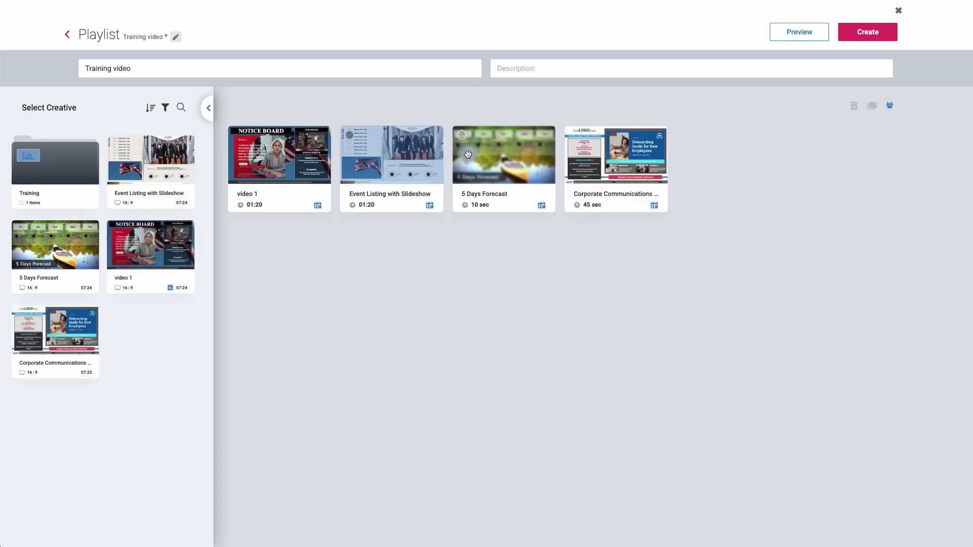
pyautogui.click(619, 178)
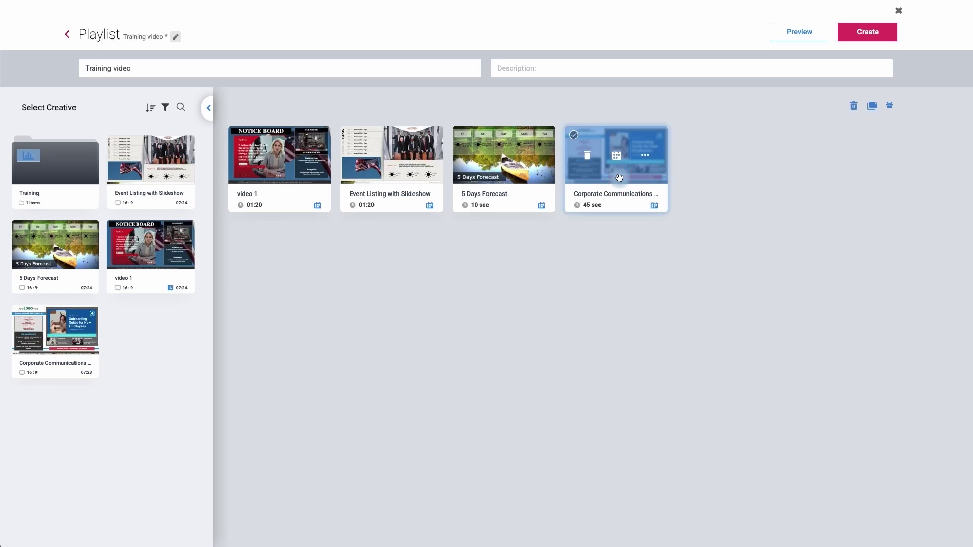
# Move Corporate Communications to second place, right after video 1.
pyautogui.moveTo(619, 178); pyautogui.dragTo(287, 185)
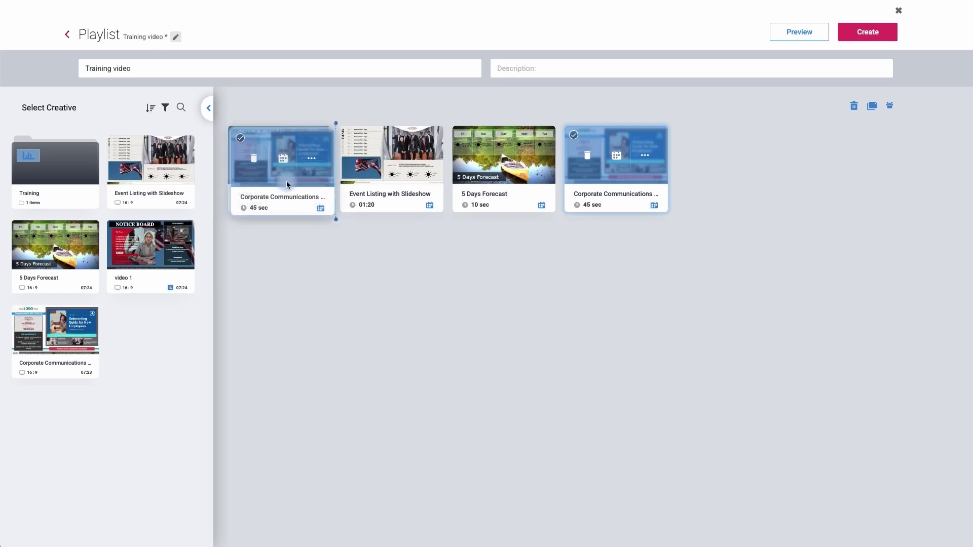
pyautogui.moveTo(287, 185); pyautogui.dragTo(286, 182)
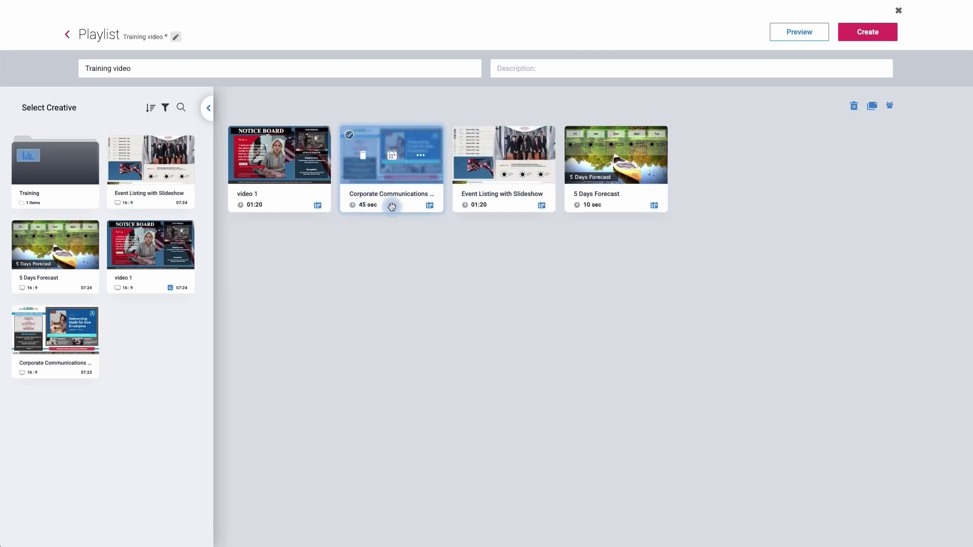
# Change video 1's duration from 01:20 to 120 seconds (02:00).
pyautogui.click(253, 208)
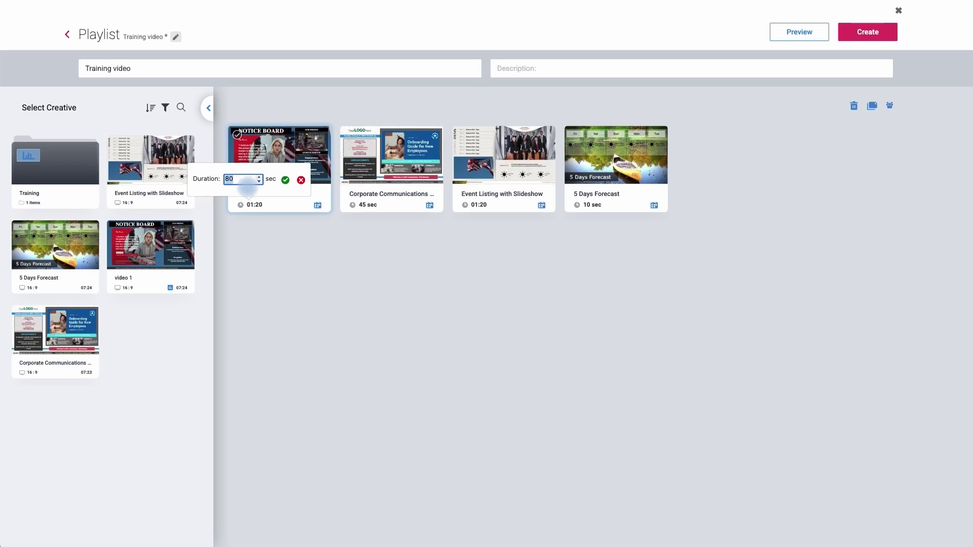
pyautogui.write('12')
pyautogui.moveTo(247, 187); pyautogui.dragTo(223, 183)
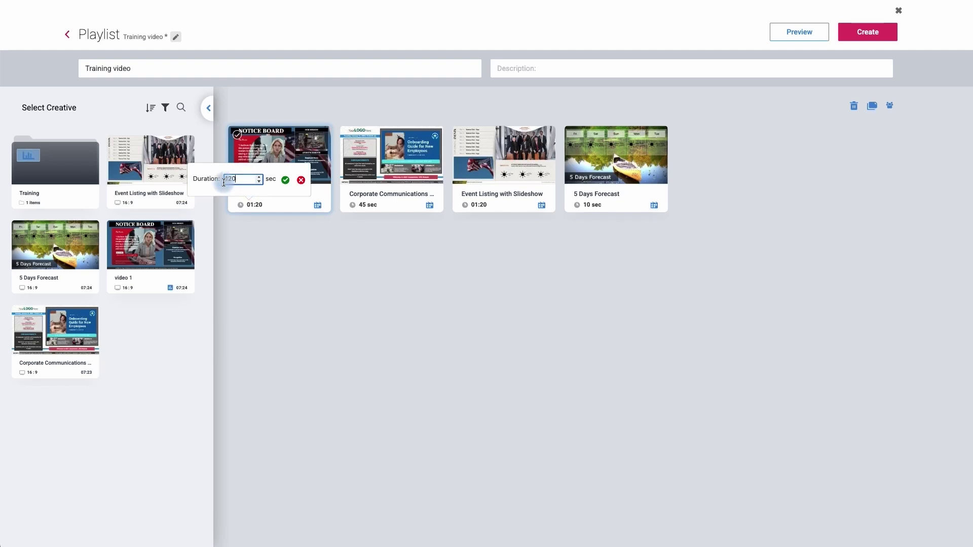
pyautogui.click(258, 184)
pyautogui.click(285, 182)
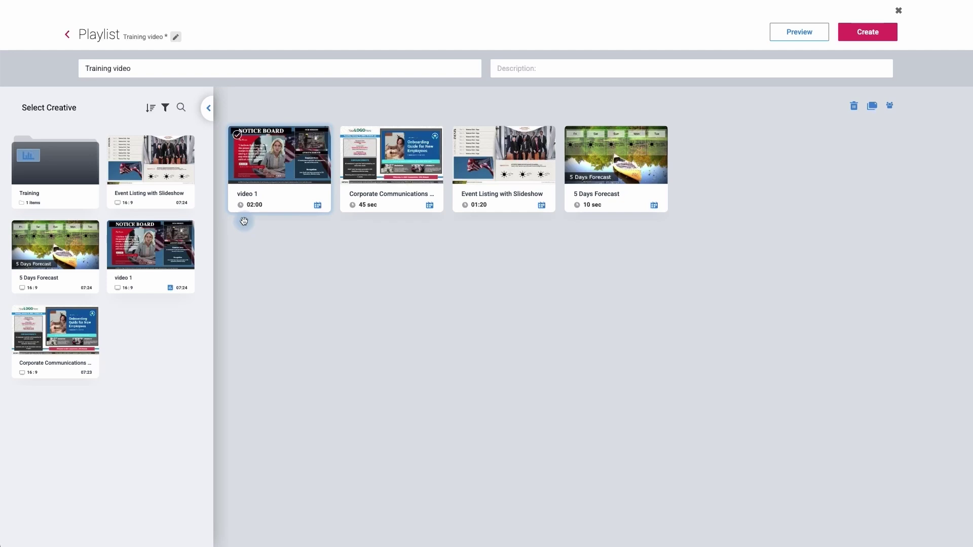
pyautogui.moveTo(275, 132)
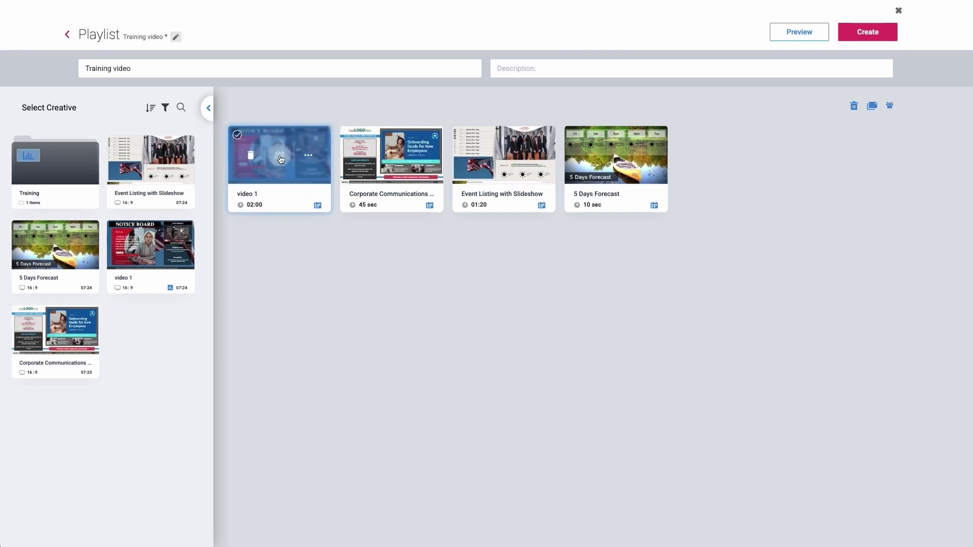
# Open video 1's Creative Playtime schedule, currently weekly, all seven days, all day.
pyautogui.click(280, 161)
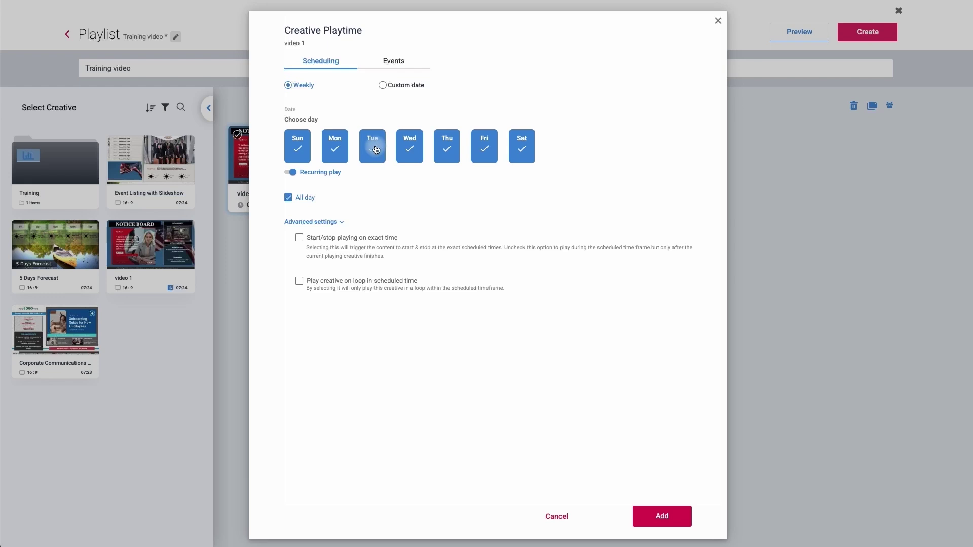
# Uncheck Sunday and Saturday so video 1 plays Monday to Friday only.
pyautogui.click(300, 150)
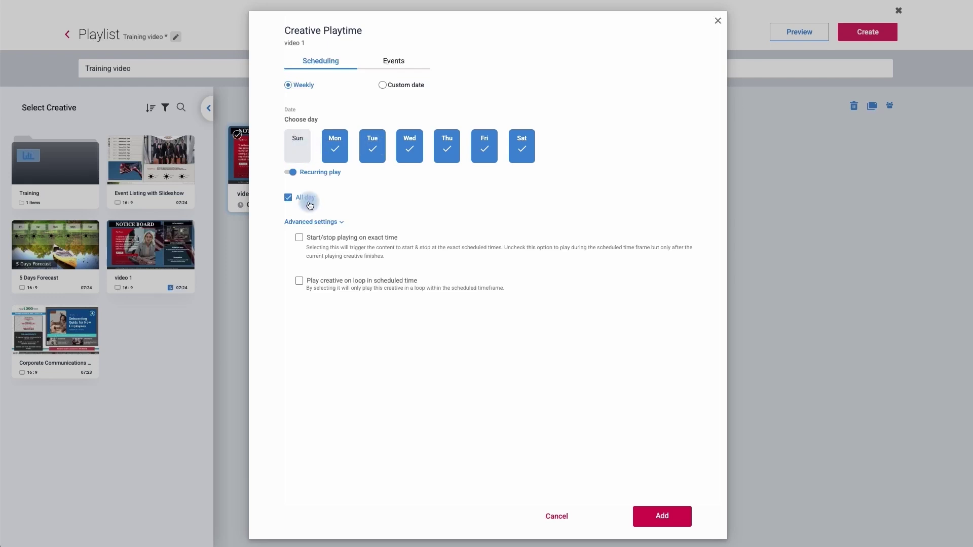
pyautogui.click(521, 145)
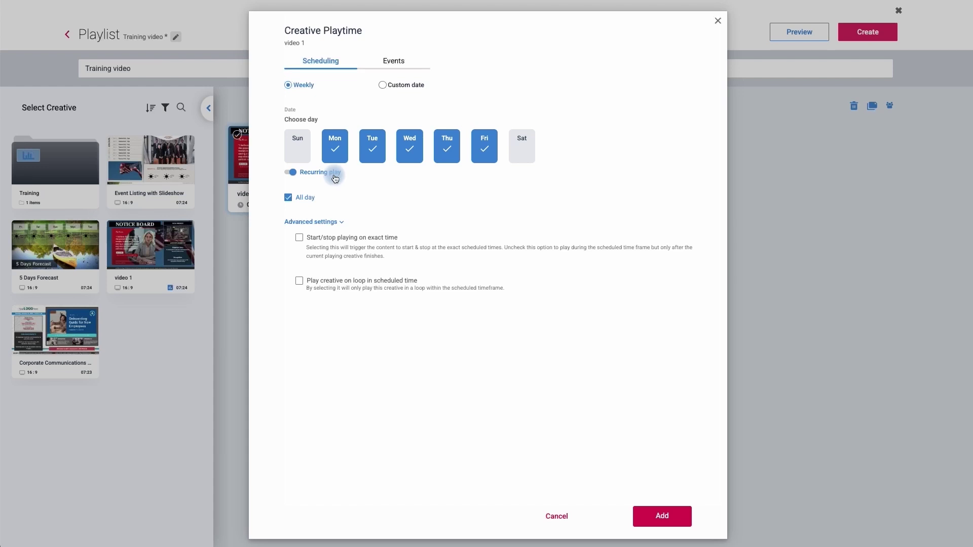
# Switch video 1 to Range dates starting 26 Jan 2025 at 06:00.
pyautogui.click(292, 173)
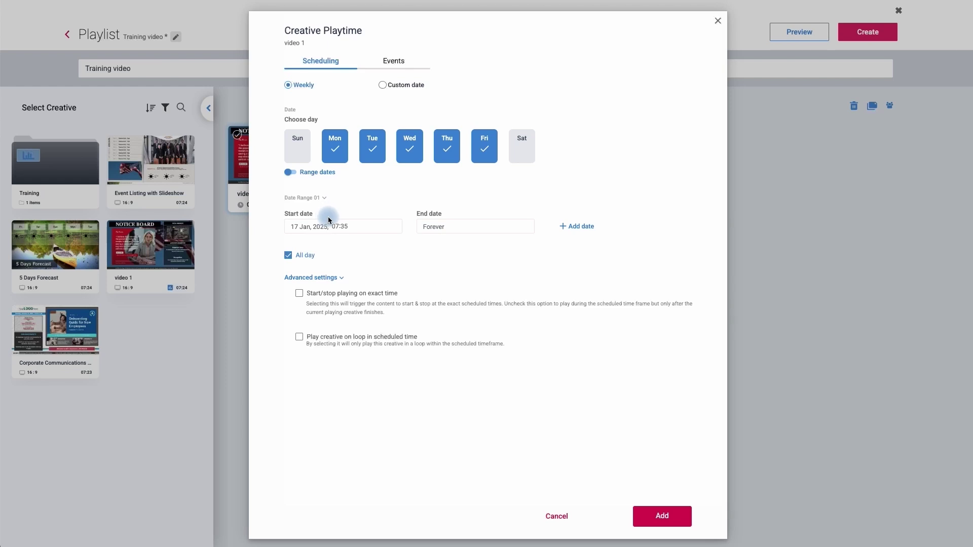
pyautogui.click(318, 227)
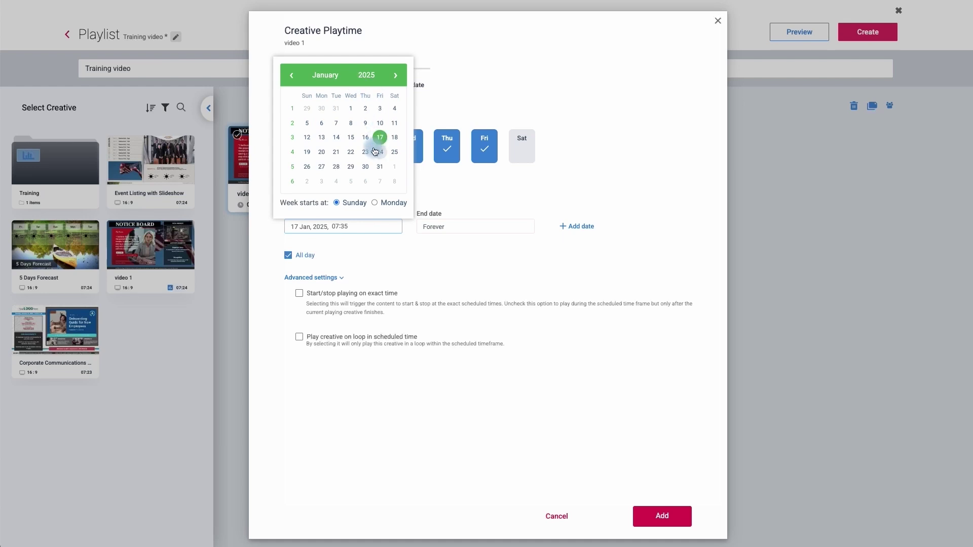
pyautogui.click(395, 75)
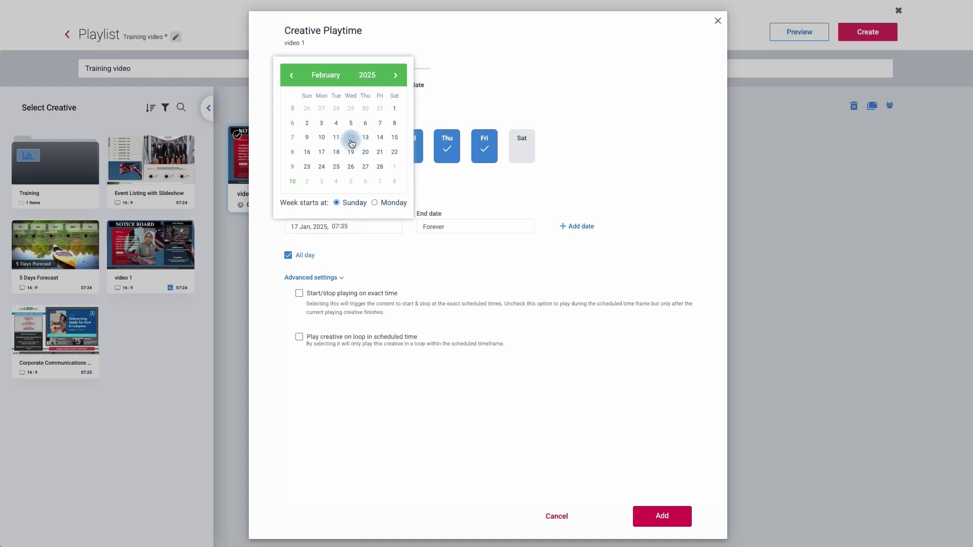
pyautogui.click(293, 77)
pyautogui.click(309, 168)
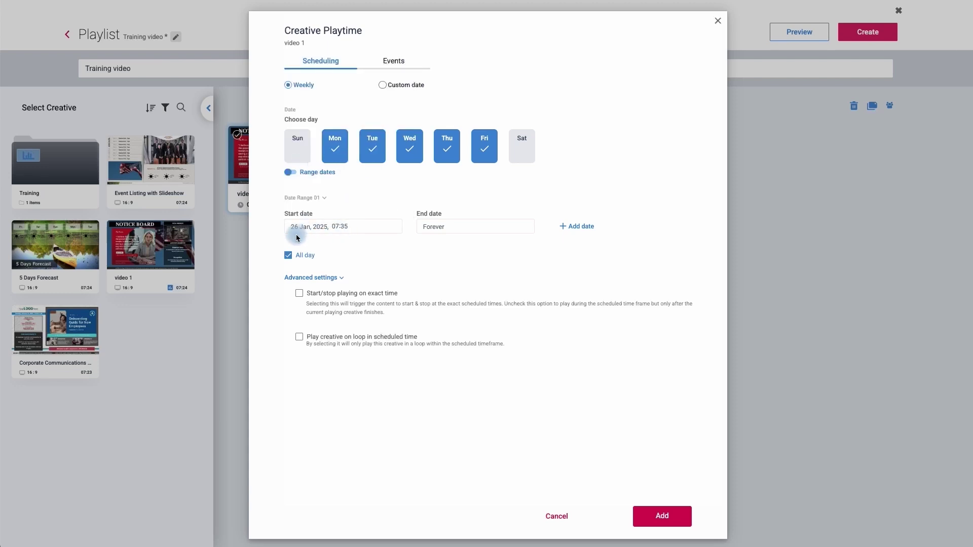
pyautogui.click(339, 226)
# End the first date range on 31 January at 00:00 and add a second date range.
pyautogui.click(446, 228)
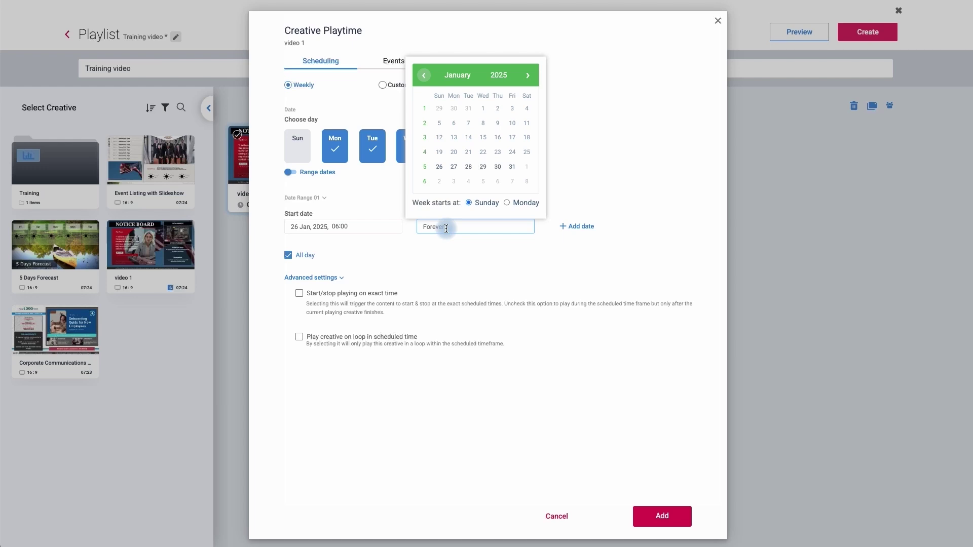
pyautogui.click(510, 167)
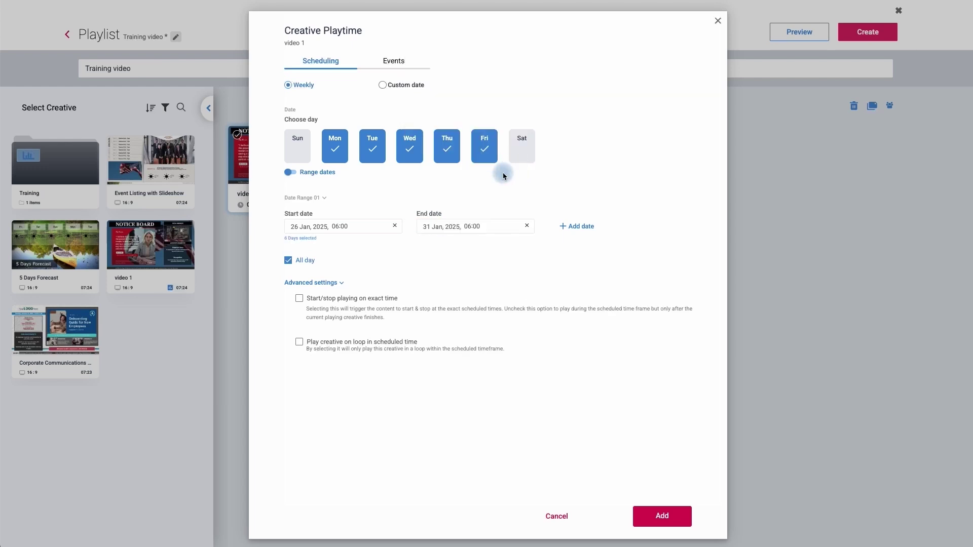
pyautogui.click(469, 226)
pyautogui.write('00:00')
pyautogui.click(568, 228)
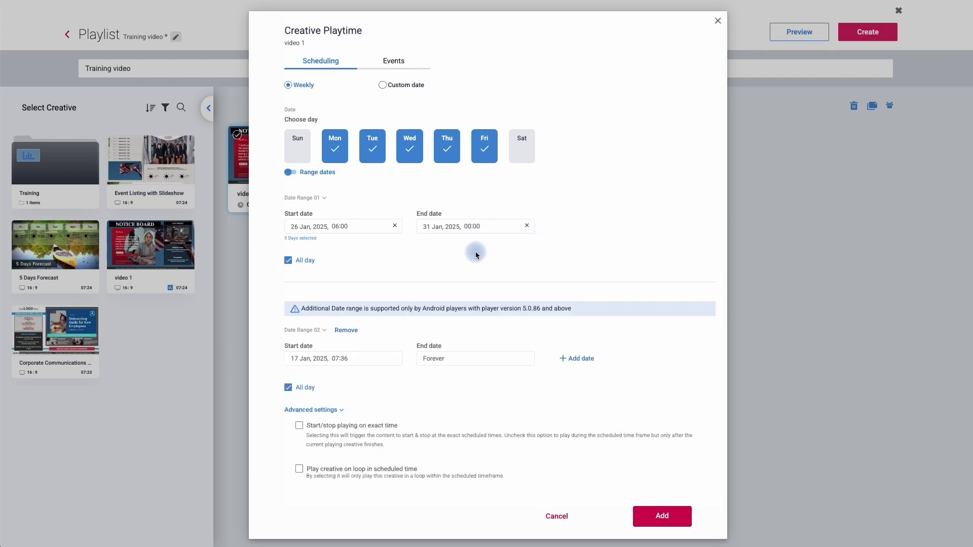
# Limit the first date range to Time Range 01, 06:00–12:00.
pyautogui.click(288, 260)
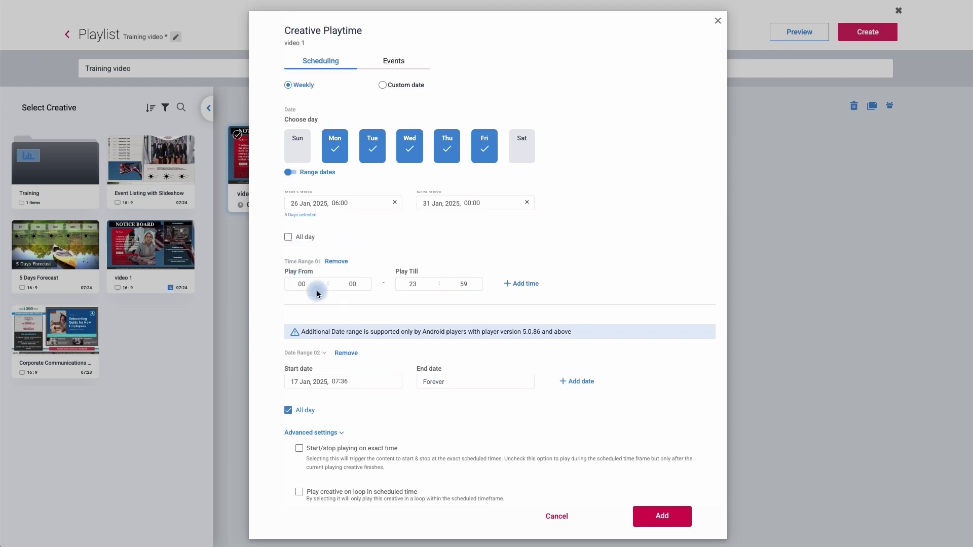
pyautogui.click(303, 284)
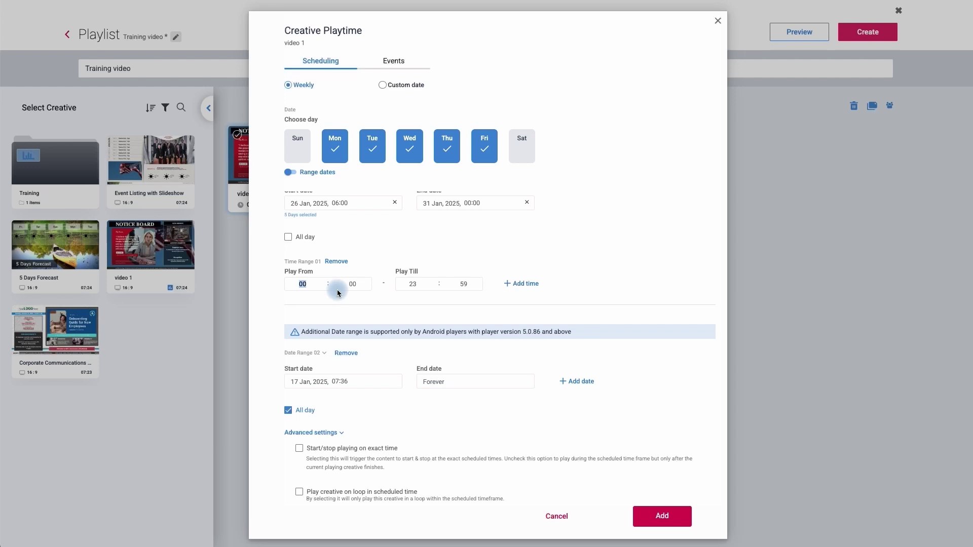
pyautogui.click(403, 285)
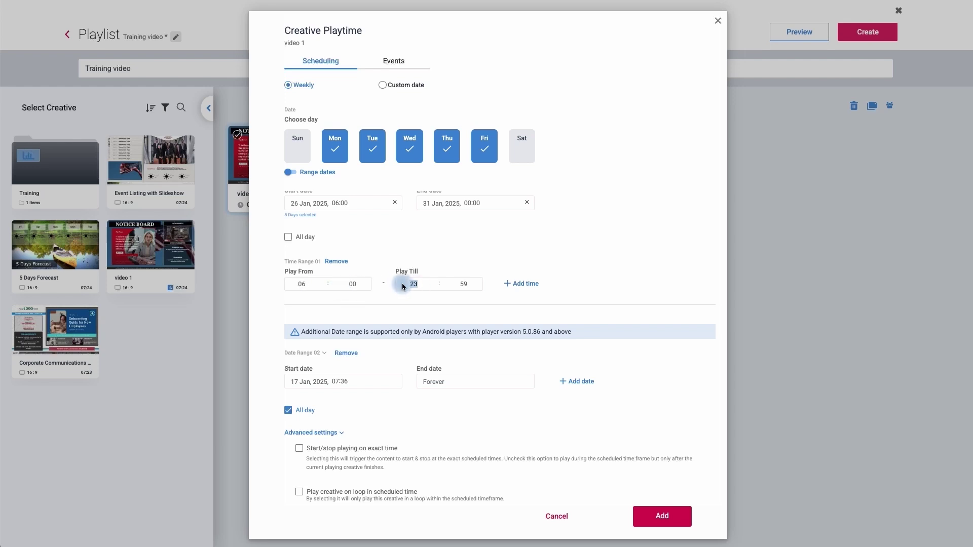
pyautogui.click(465, 282)
pyautogui.write('00')
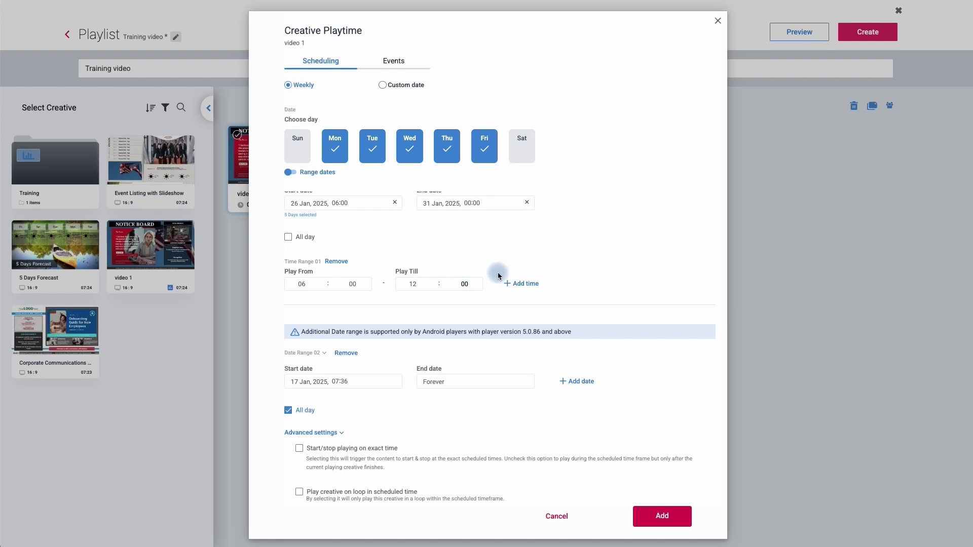
# Add Time Range 02 running 14:00–16:00.
pyautogui.click(519, 283)
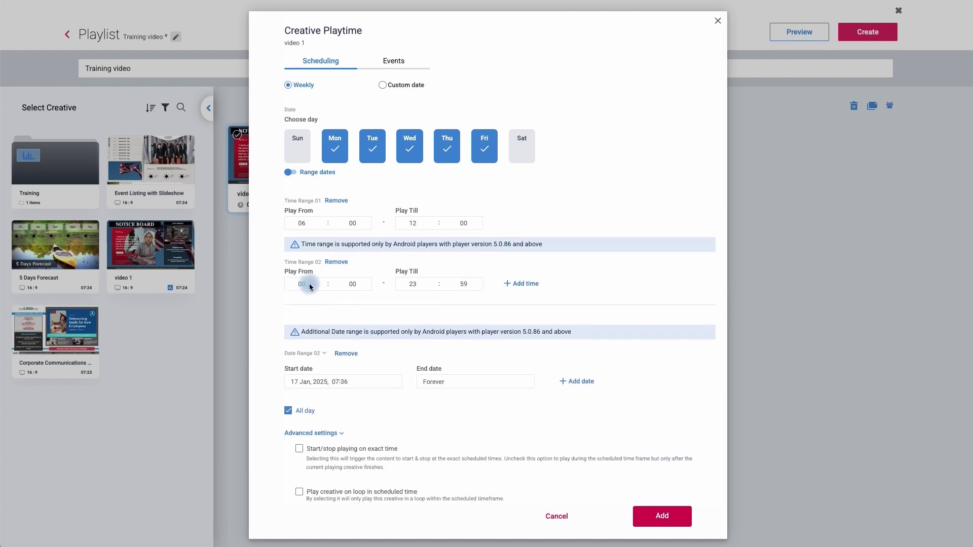
pyautogui.click(288, 285)
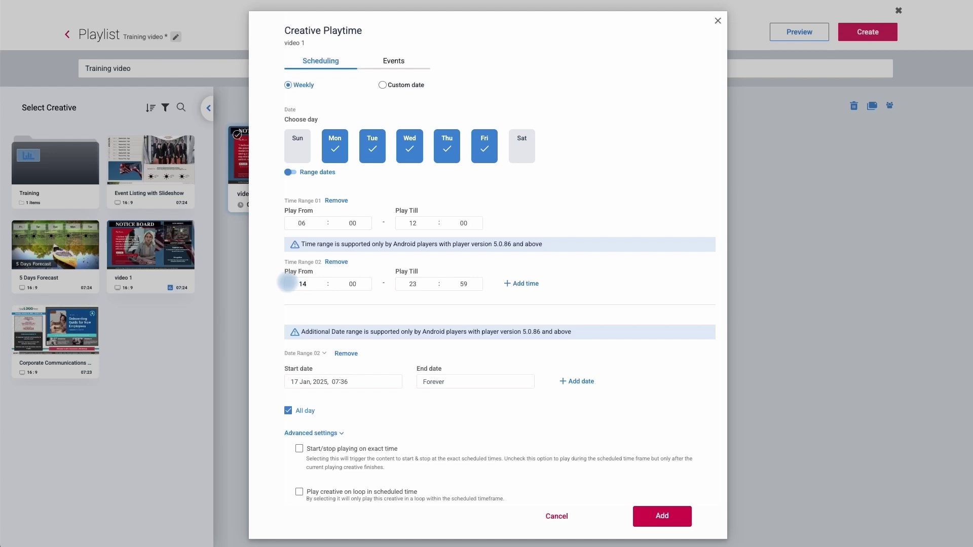
pyautogui.write('14')
pyautogui.click(413, 285)
pyautogui.click(466, 284)
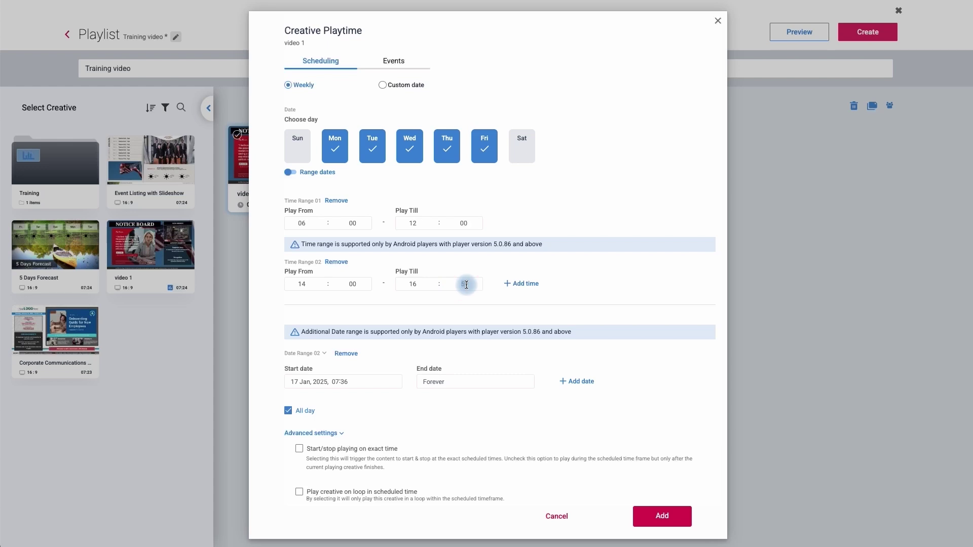
# Add a third time range and then remove it.
pyautogui.click(570, 285)
pyautogui.scroll(3, 343, 240)
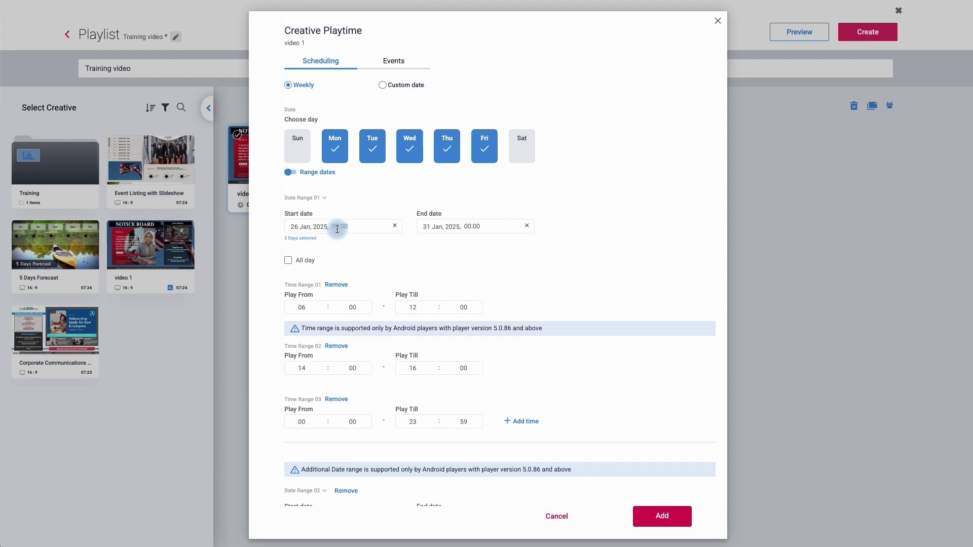
pyautogui.scroll(-2, 401, 267)
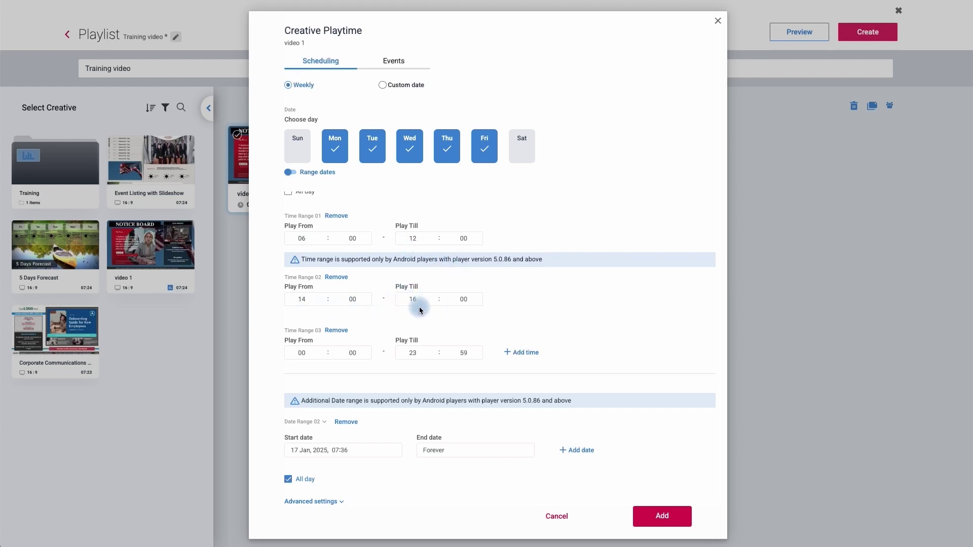
pyautogui.click(343, 332)
pyautogui.scroll(-1, 424, 298)
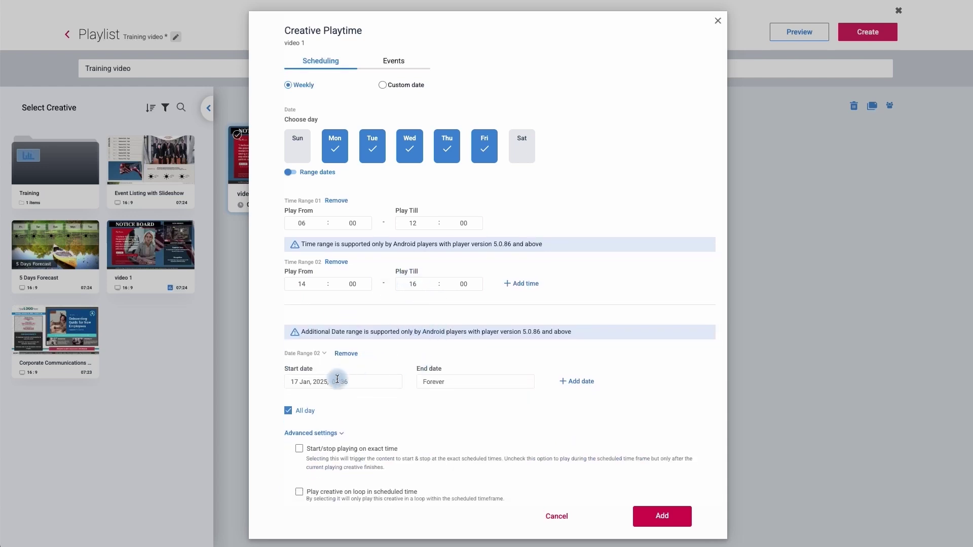
# Set Date Range 02's start date to 9 Feb 2025.
pyautogui.click(298, 382)
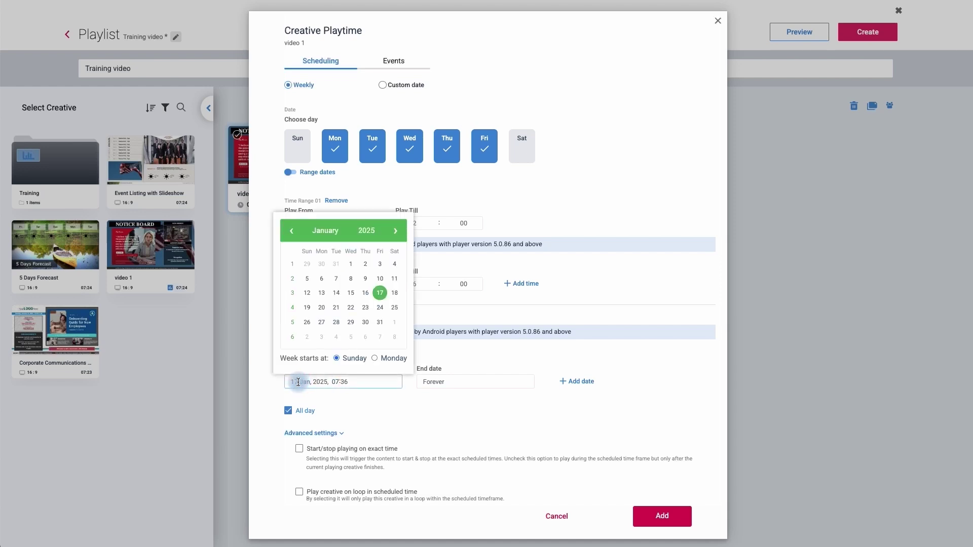
pyautogui.click(395, 231)
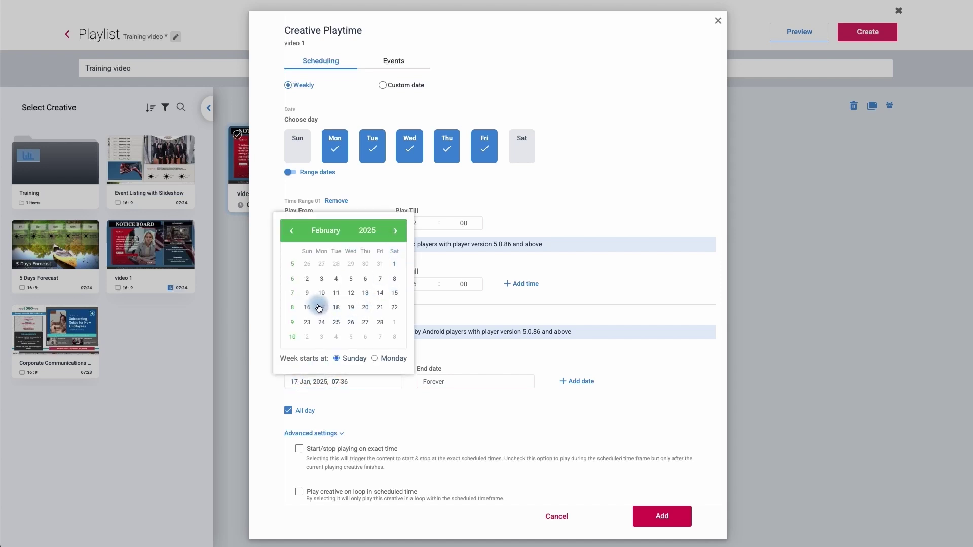
pyautogui.click(307, 292)
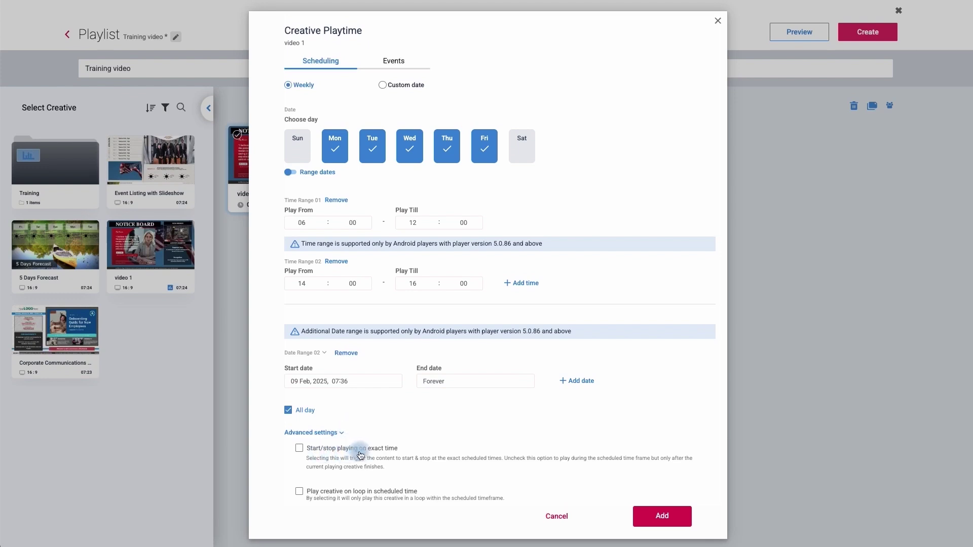
# Leave start/stop on exact time off and enable Play creative on loop in scheduled time.
pyautogui.click(330, 449)
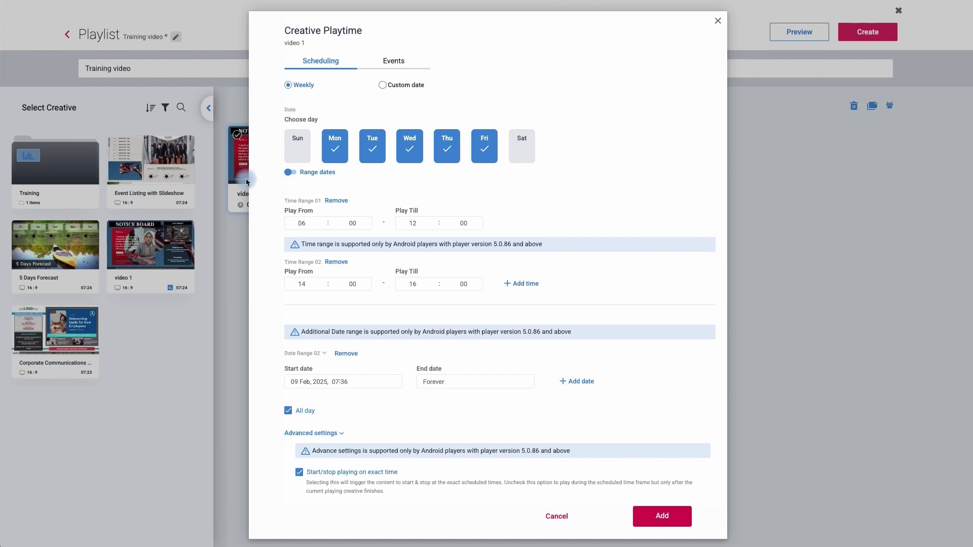
pyautogui.click(298, 473)
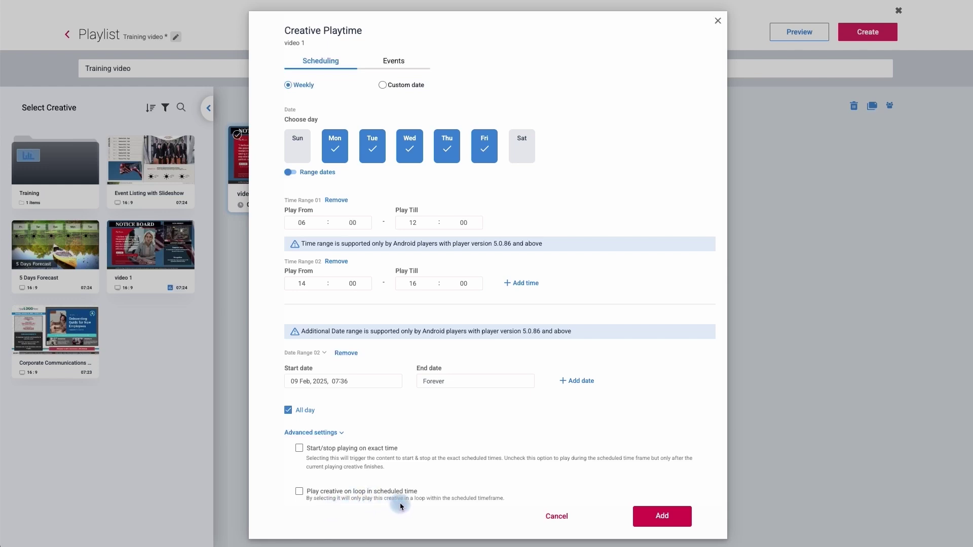
pyautogui.click(299, 491)
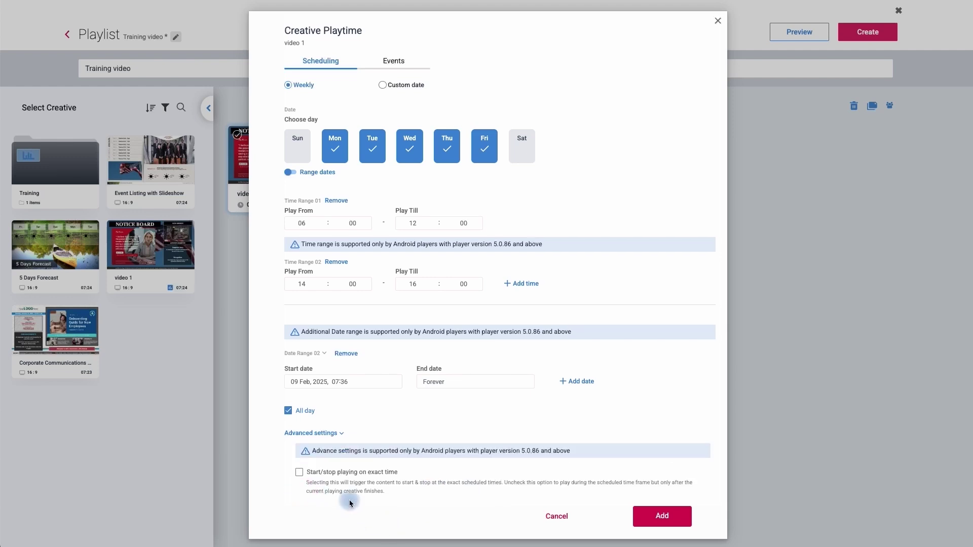
pyautogui.scroll(-1, 347, 501)
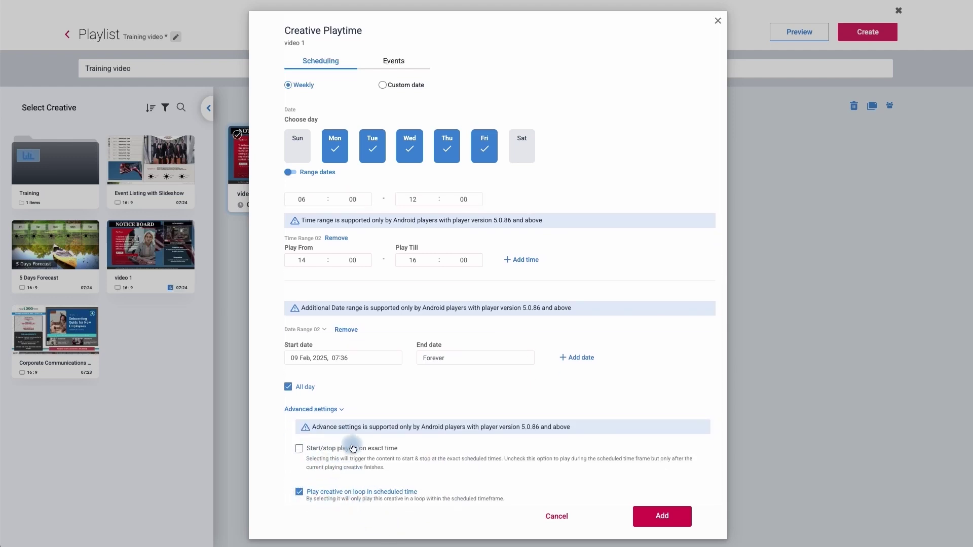
pyautogui.scroll(4, 323, 496)
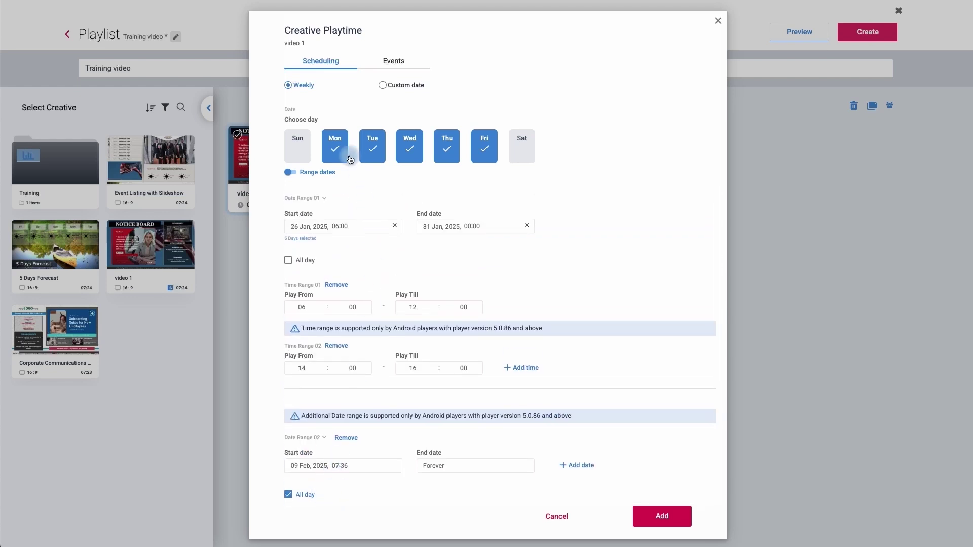
# Set a custom date range of 16–27 February 2025 and add another date range.
pyautogui.click(389, 88)
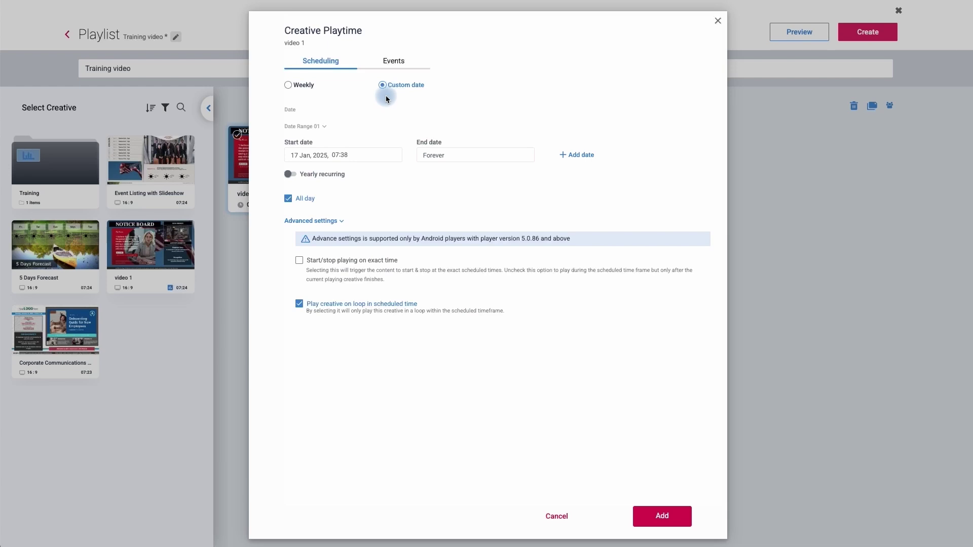
pyautogui.click(358, 157)
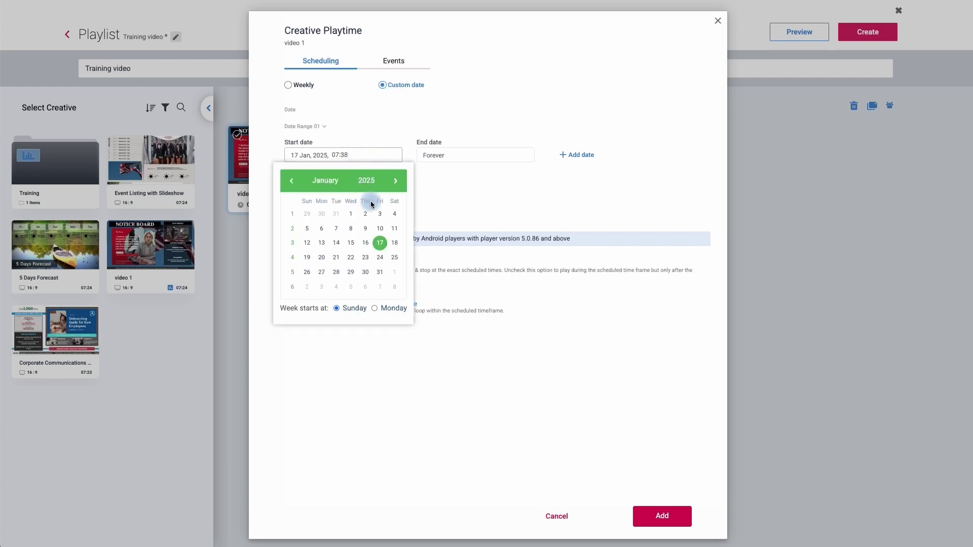
pyautogui.click(396, 181)
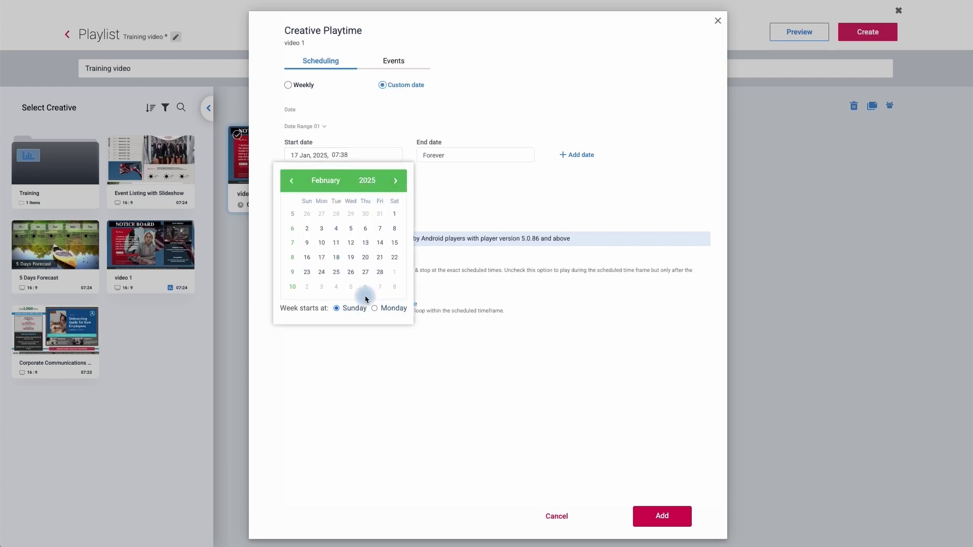
pyautogui.click(308, 258)
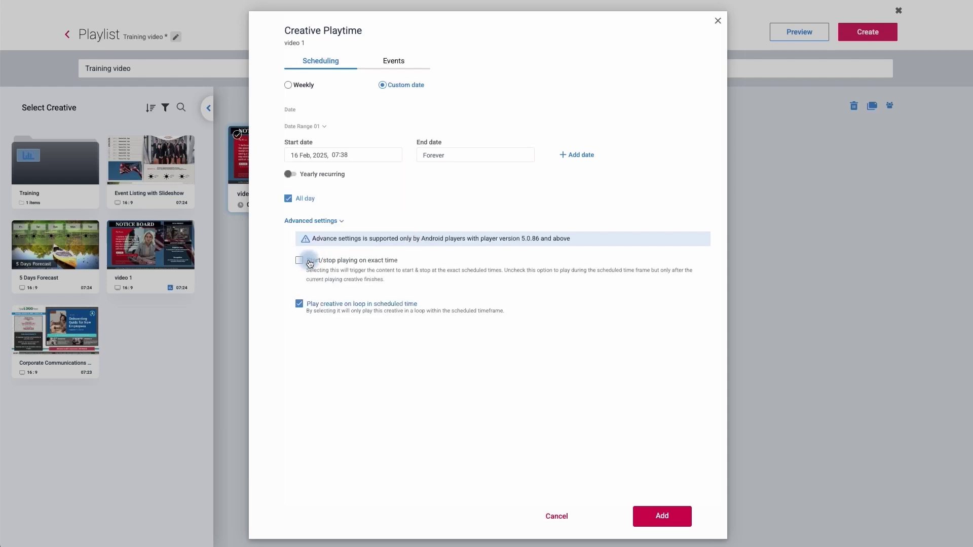
pyautogui.click(452, 156)
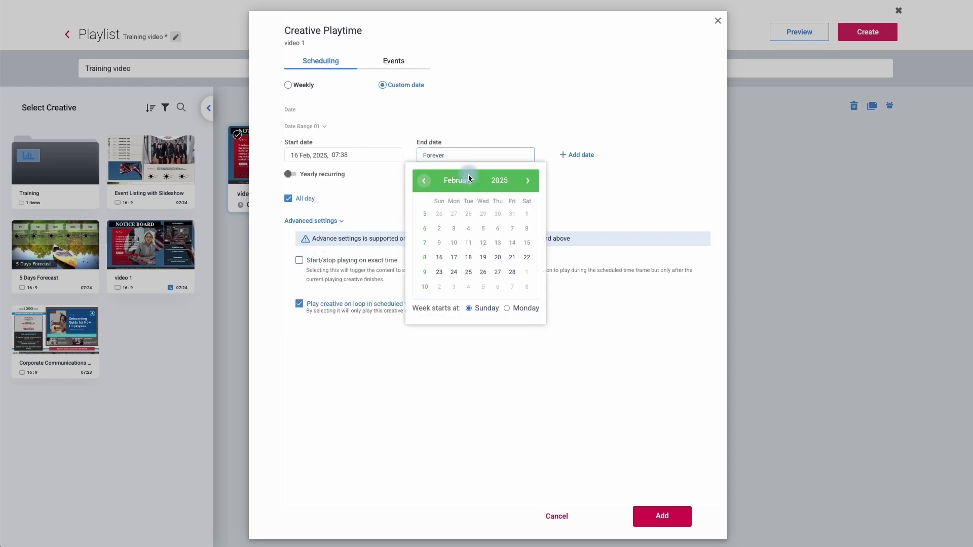
pyautogui.click(502, 276)
pyautogui.click(577, 155)
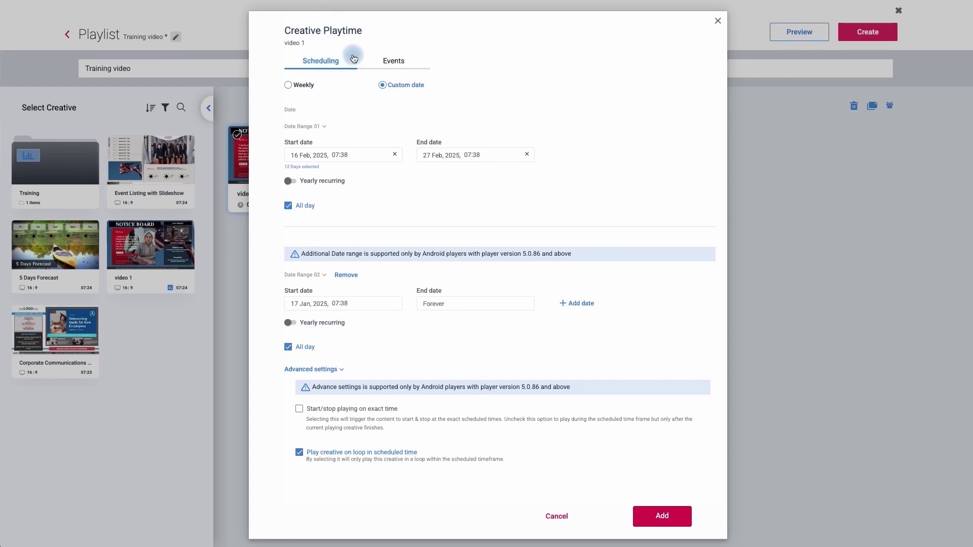
# In Events, leave Touch and Empty Screen off, enable Custom events, and apply video 1's schedule.
pyautogui.click(394, 60)
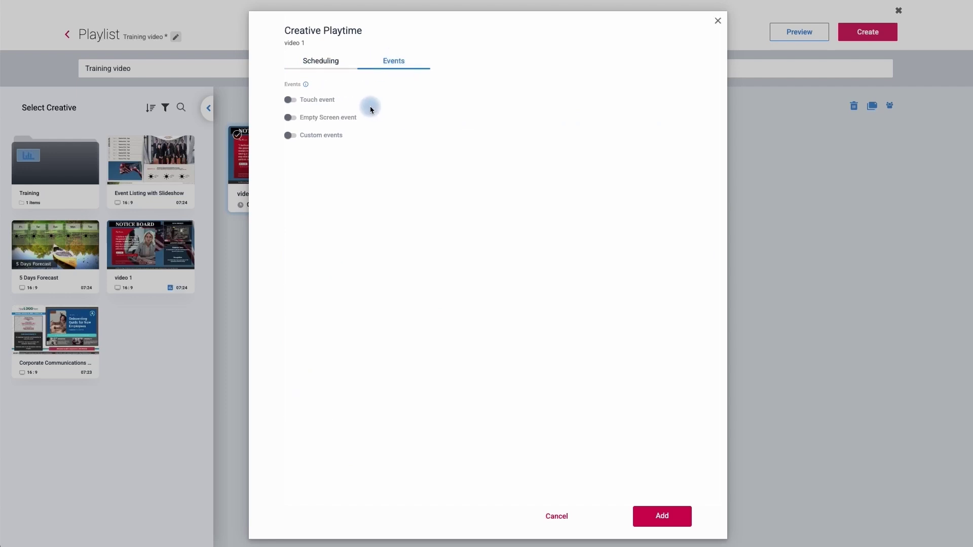
pyautogui.click(290, 100)
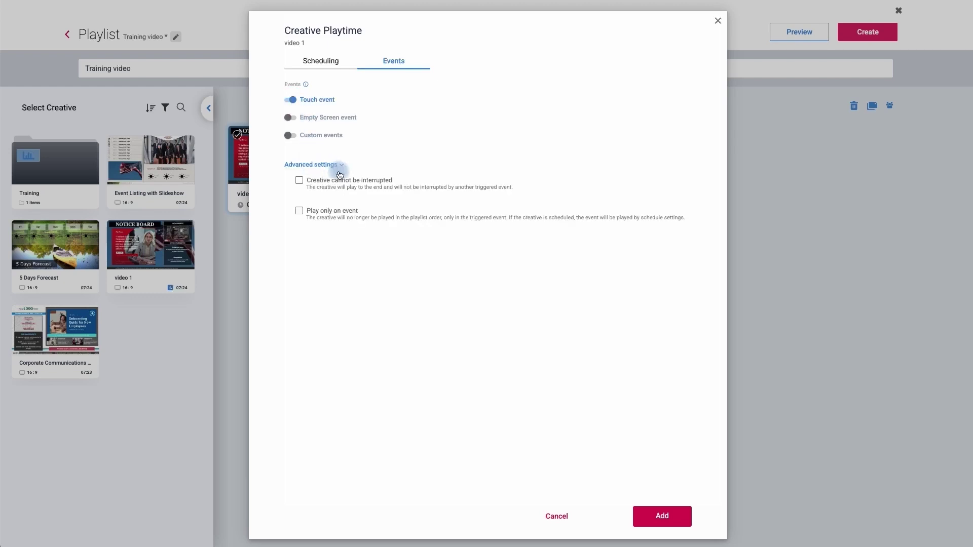
pyautogui.click(292, 101)
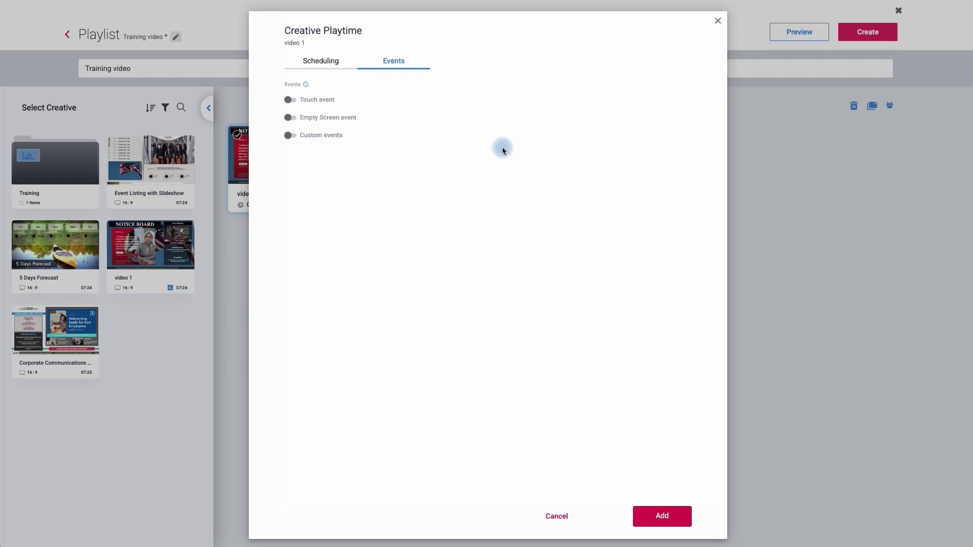
pyautogui.click(292, 118)
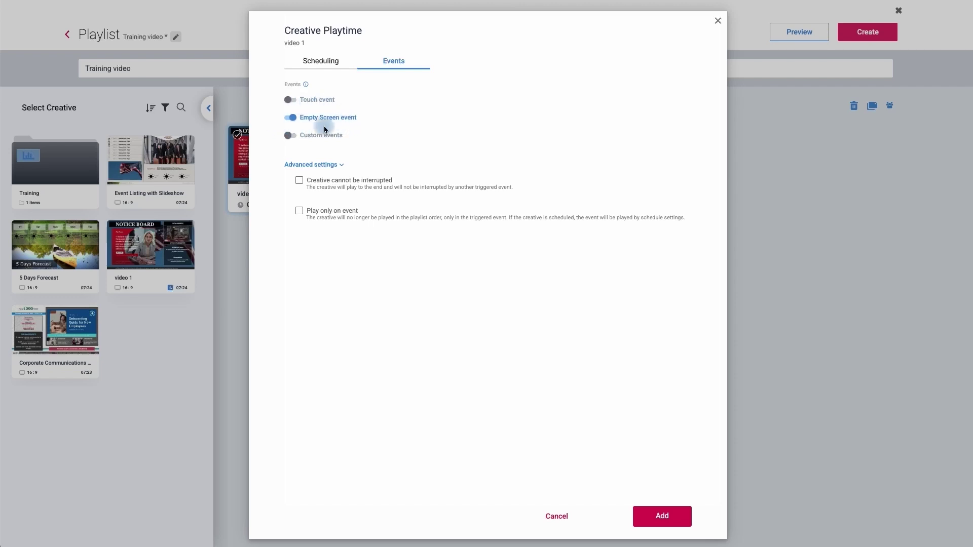
pyautogui.click(290, 117)
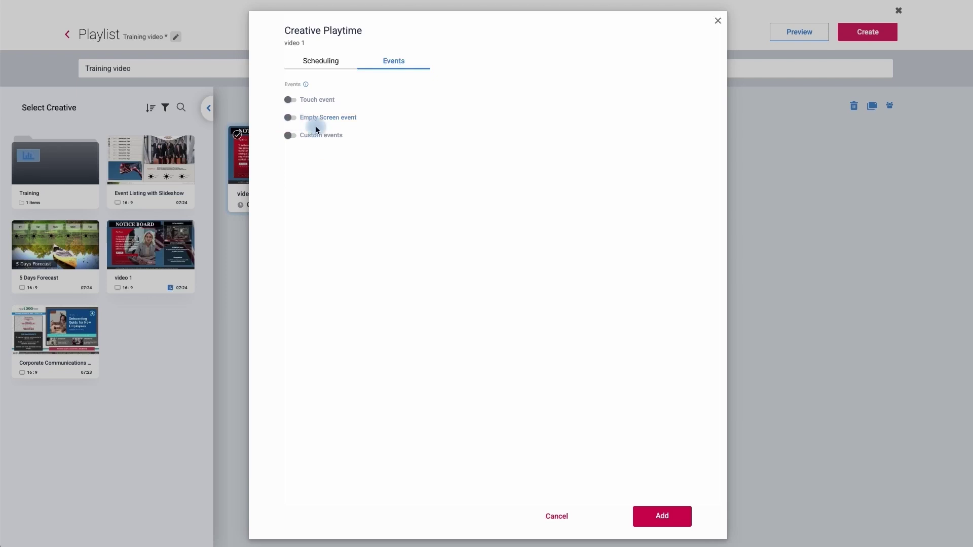
pyautogui.click(291, 136)
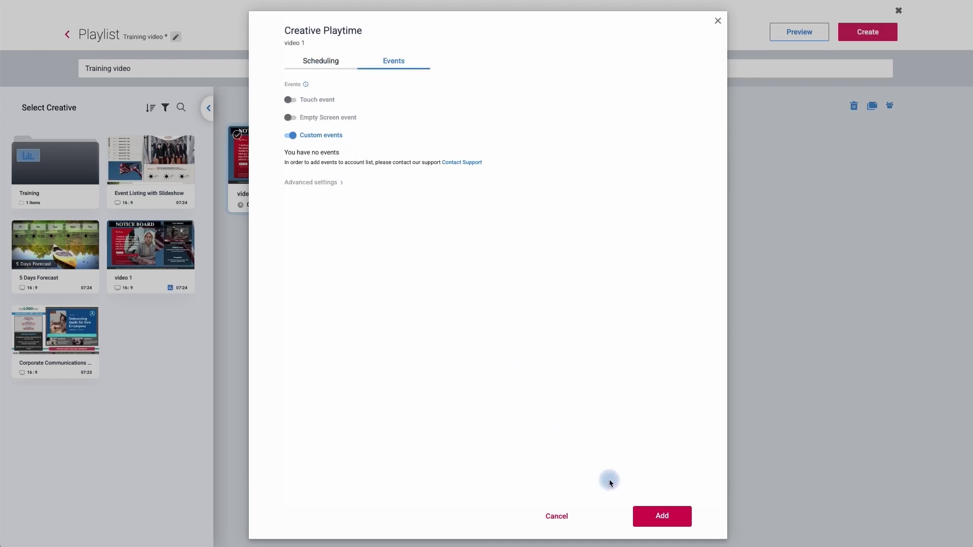
pyautogui.click(659, 513)
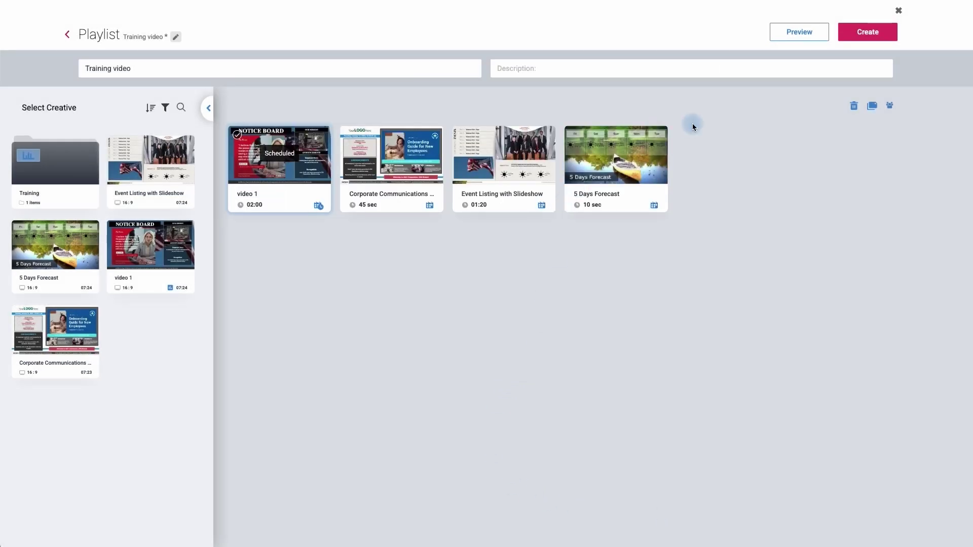
# Save the Training video playlist with its 4 creatives.
pyautogui.click(858, 34)
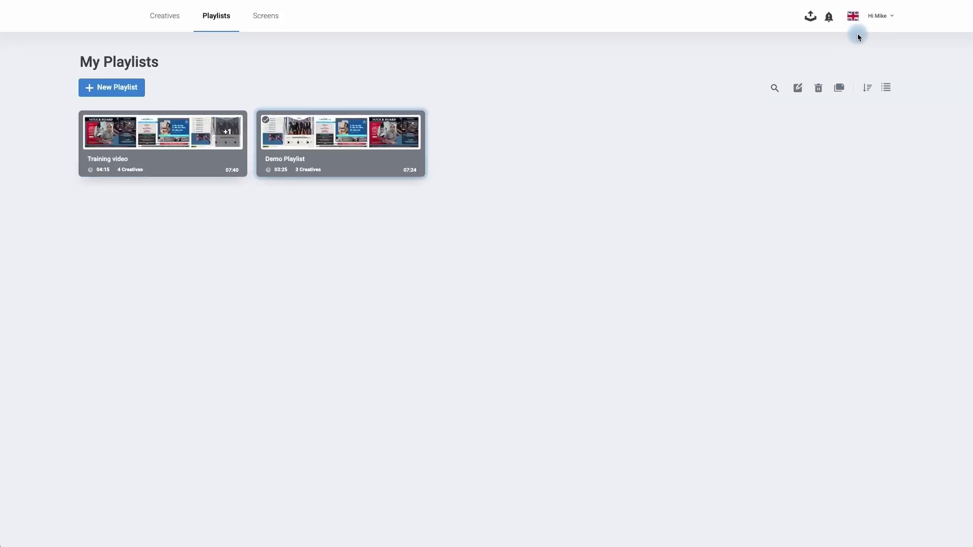